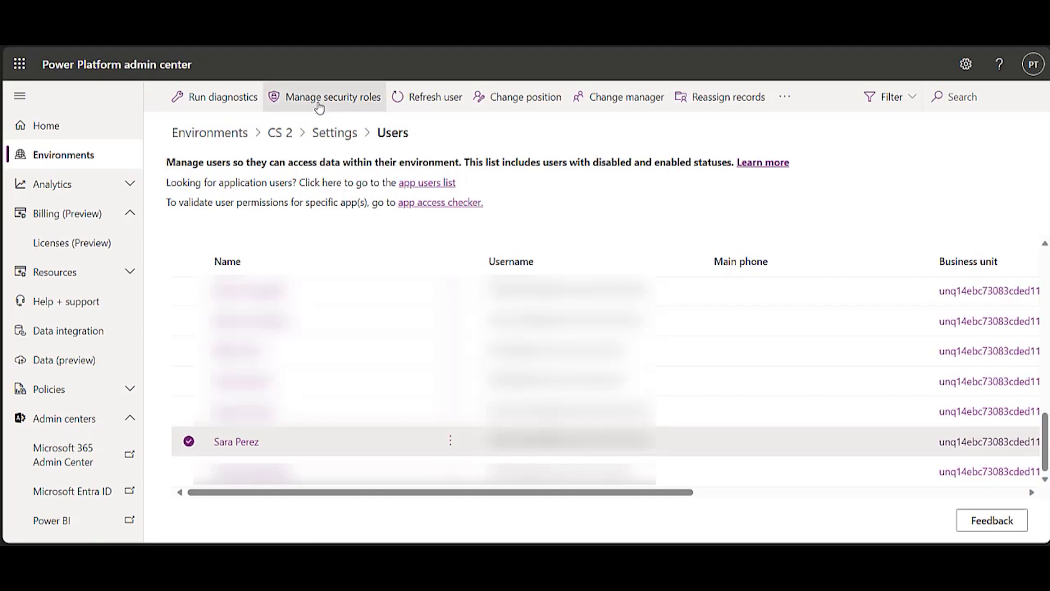
pyautogui.click(320, 99)
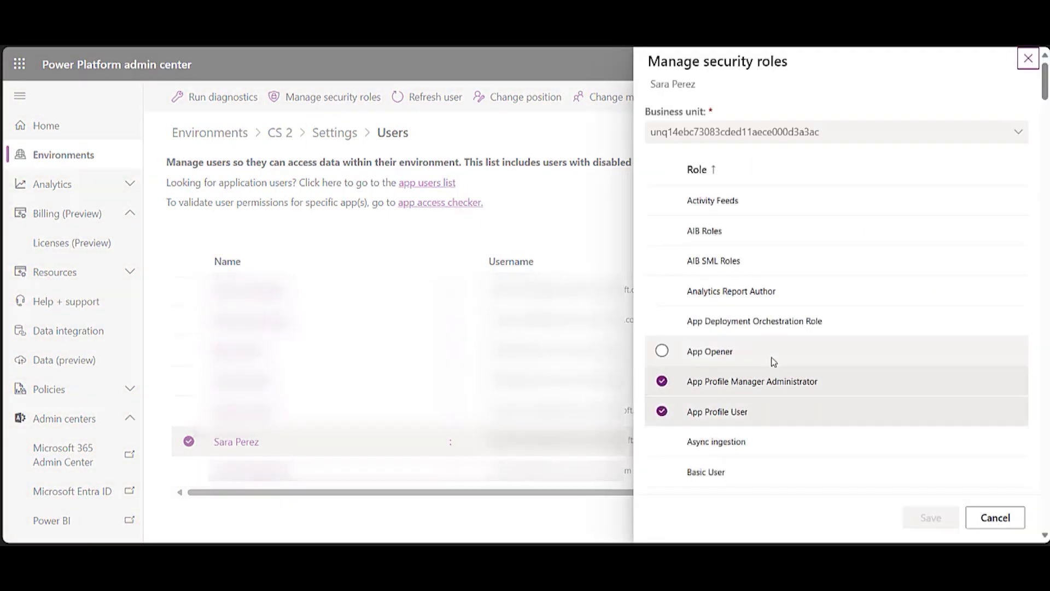
pyautogui.scroll(-3, 774, 359)
pyautogui.scroll(-5, 774, 359)
pyautogui.scroll(-5, 771, 361)
pyautogui.scroll(-3, 771, 361)
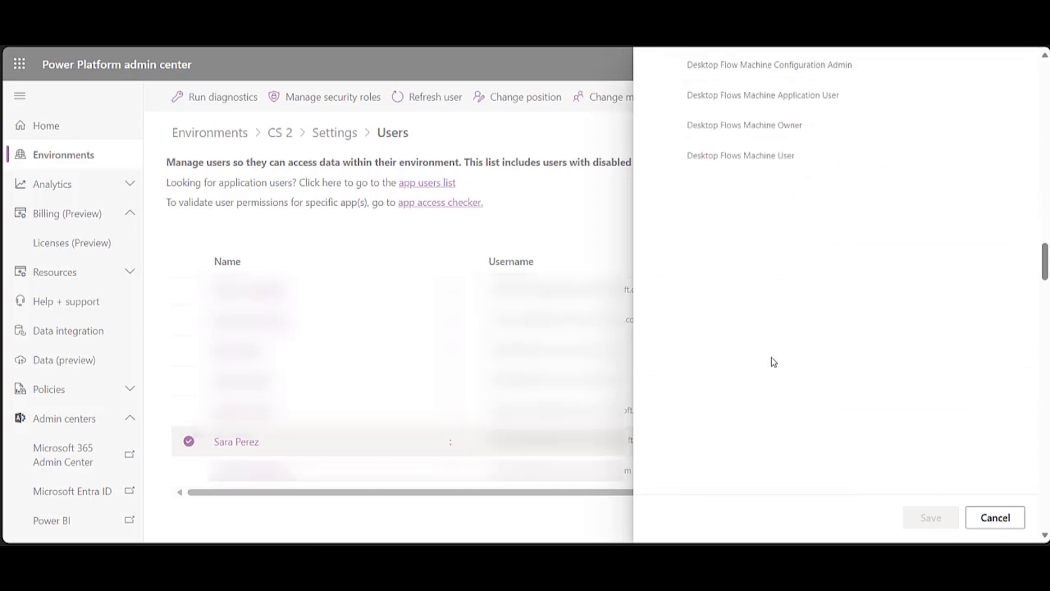
pyautogui.scroll(-3, 771, 361)
pyautogui.scroll(-3, 771, 361)
pyautogui.scroll(-5, 772, 361)
pyautogui.scroll(-5, 774, 358)
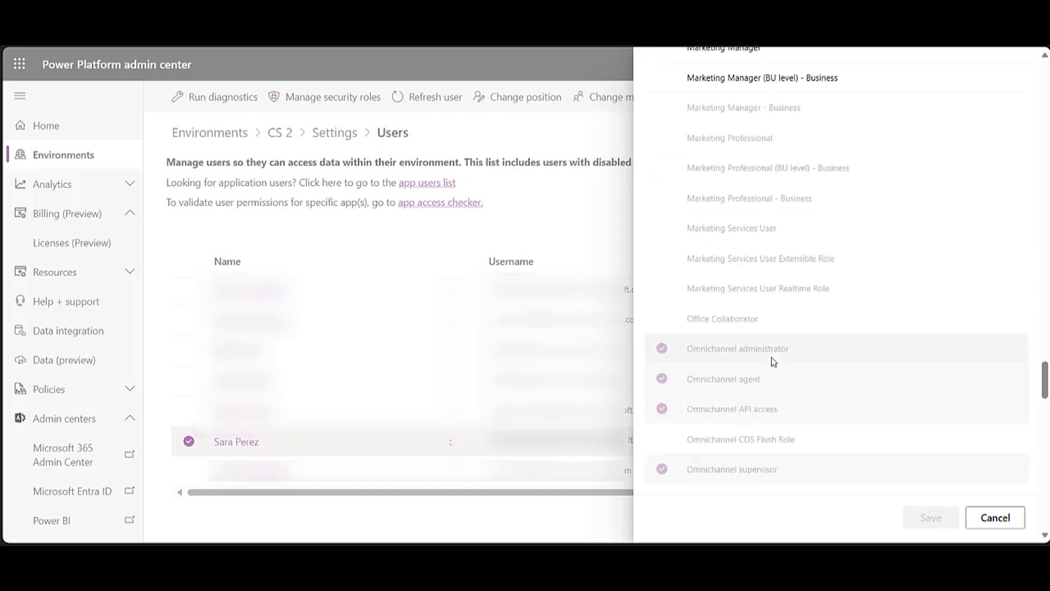
pyautogui.scroll(-1, 774, 364)
pyautogui.scroll(-2, 774, 364)
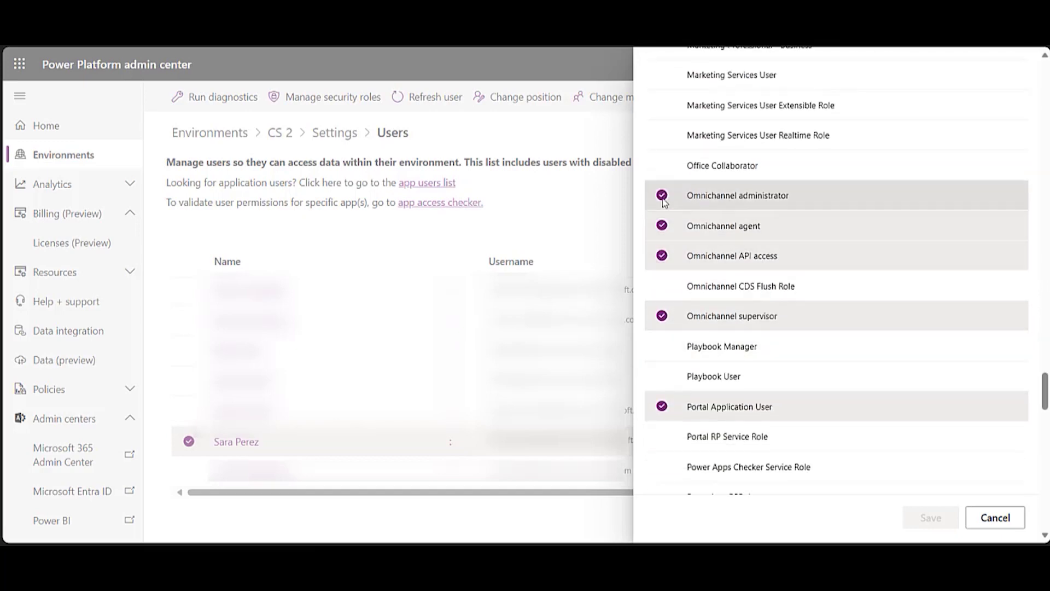
pyautogui.click(662, 195)
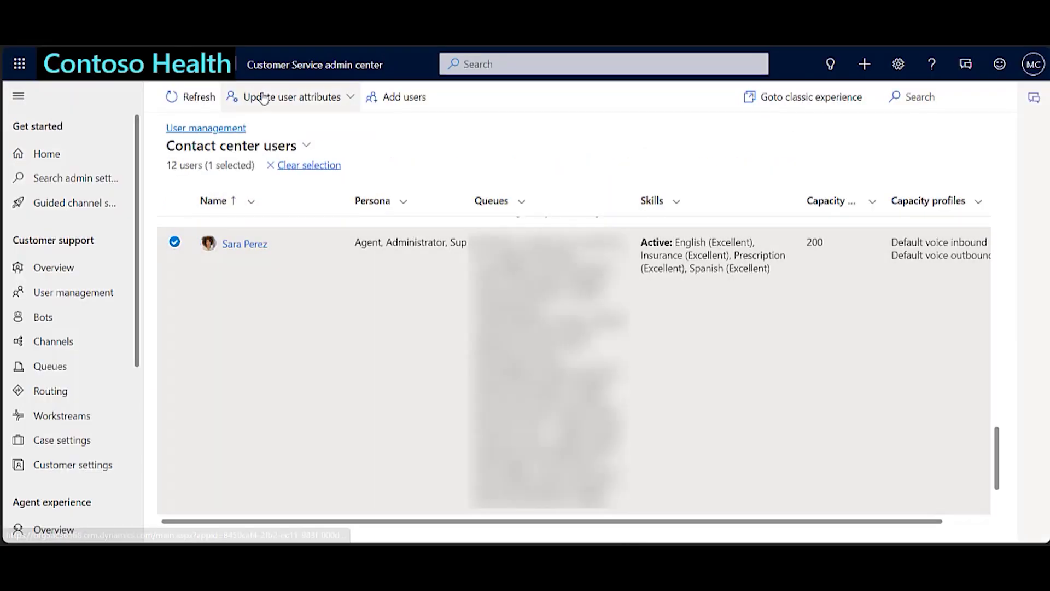
pyautogui.click(263, 98)
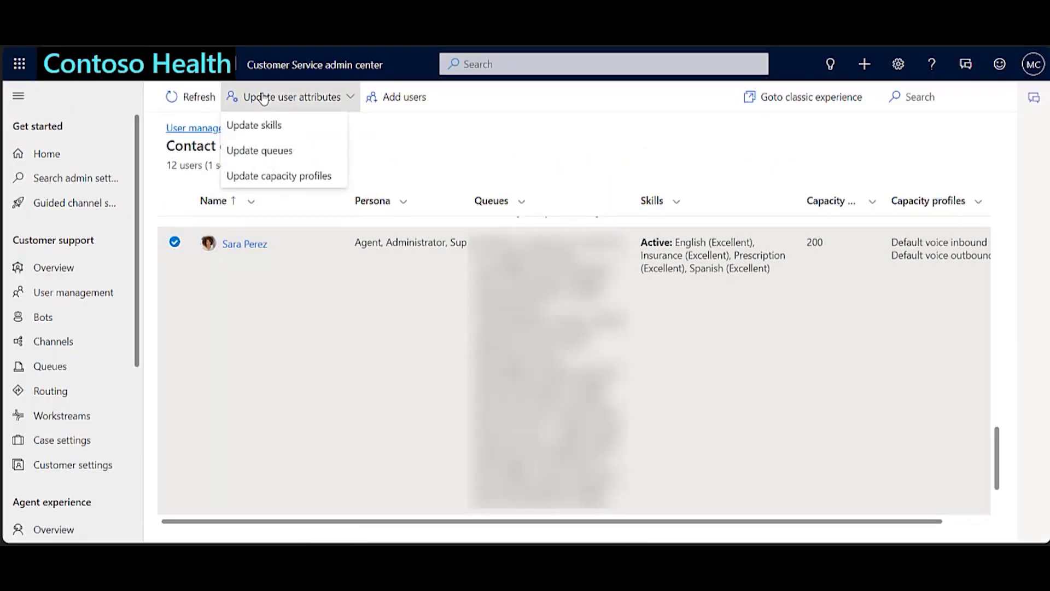
pyautogui.click(263, 129)
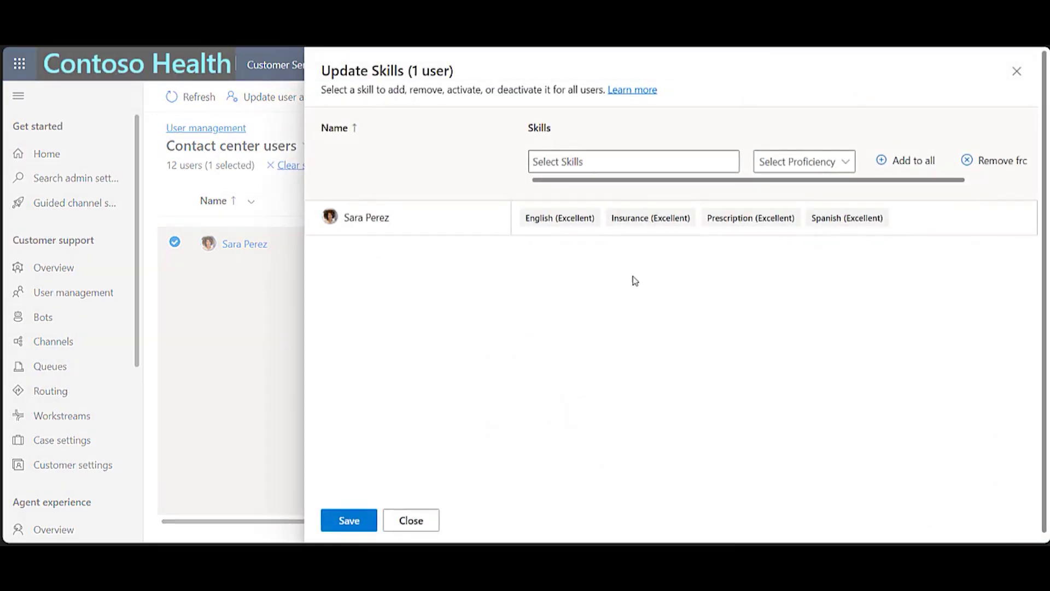
pyautogui.click(624, 160)
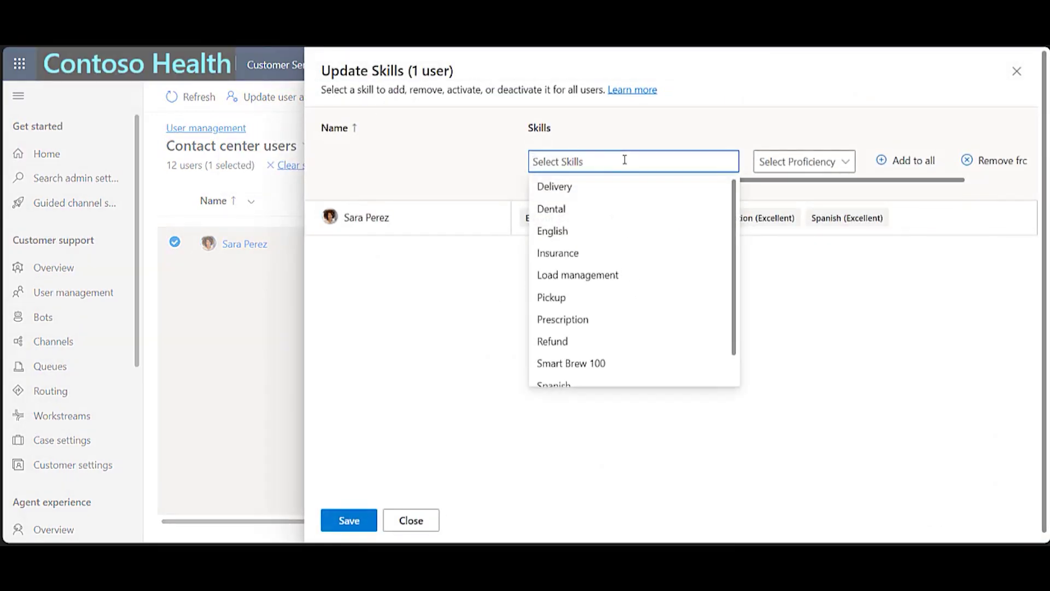
pyautogui.click(587, 235)
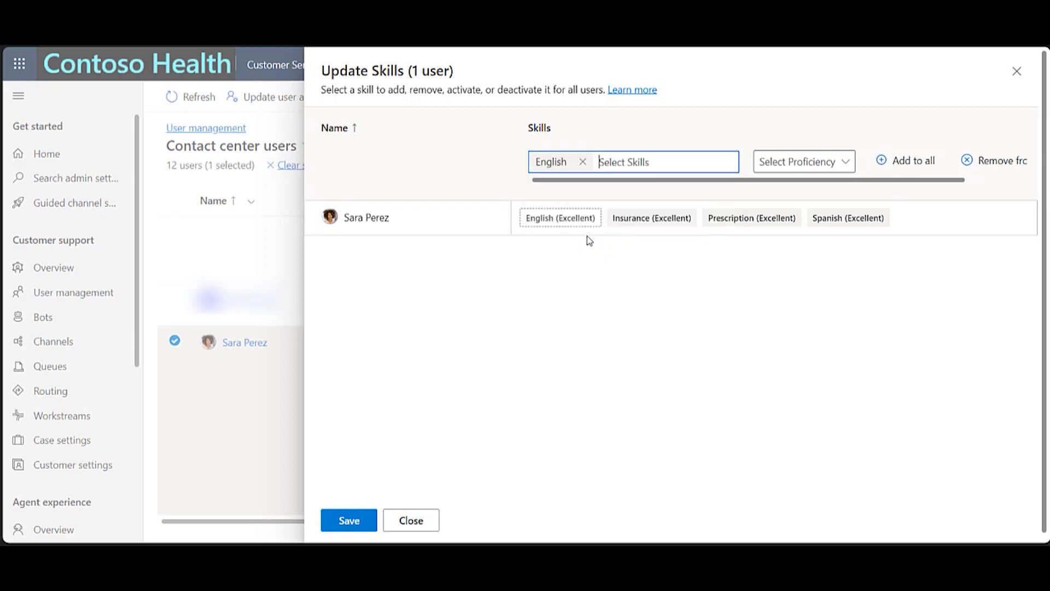
pyautogui.click(911, 163)
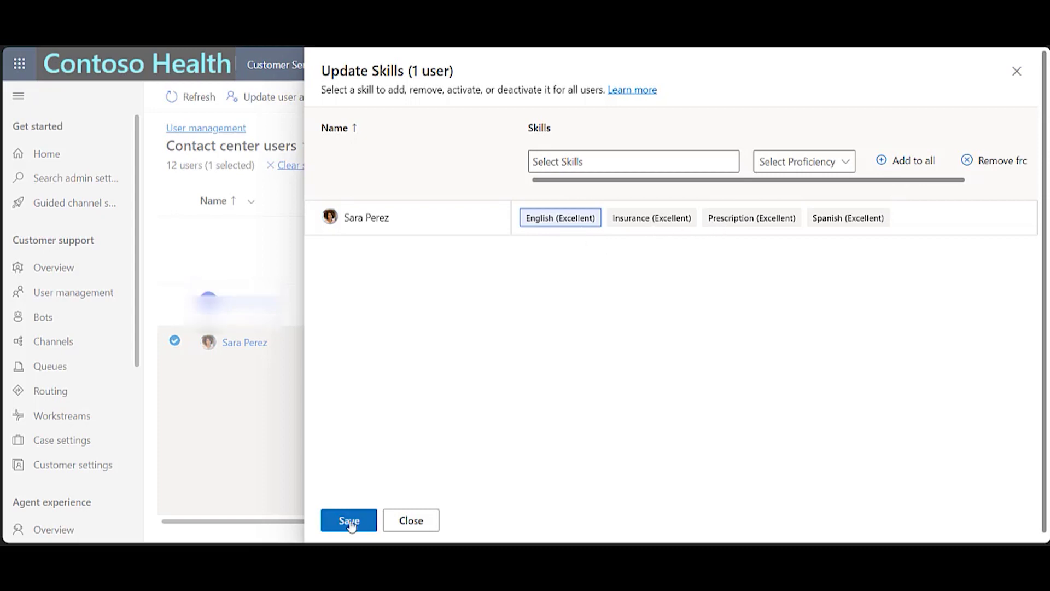
pyautogui.click(403, 520)
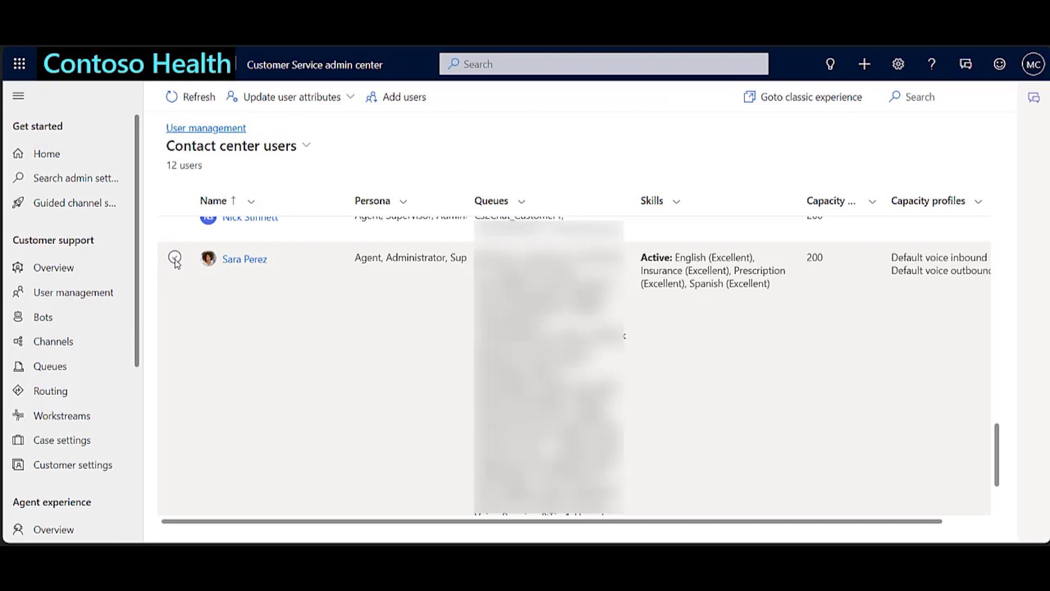
pyautogui.click(175, 259)
pyautogui.click(329, 96)
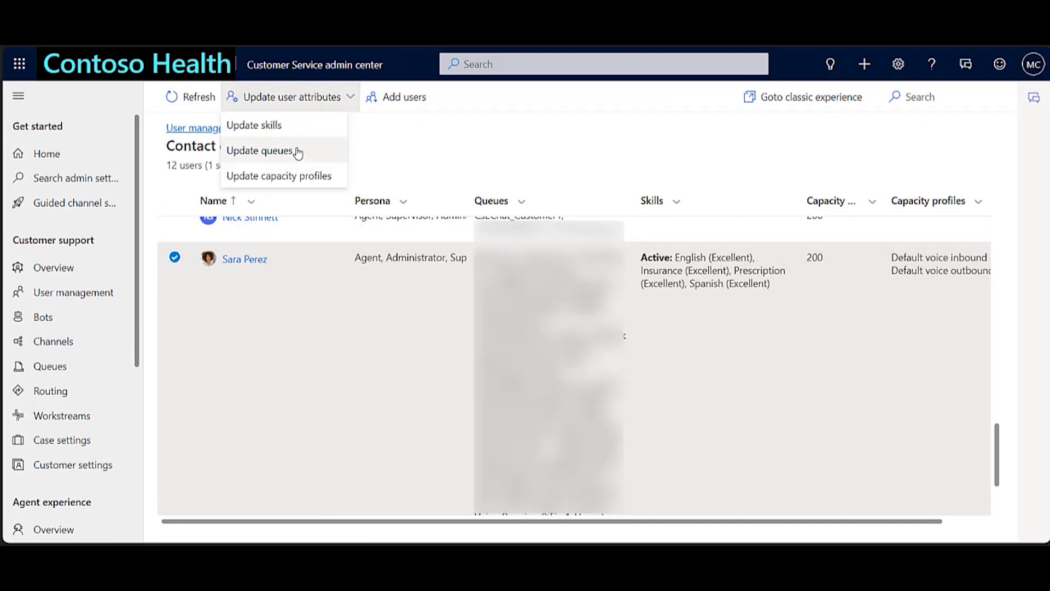
pyautogui.click(261, 151)
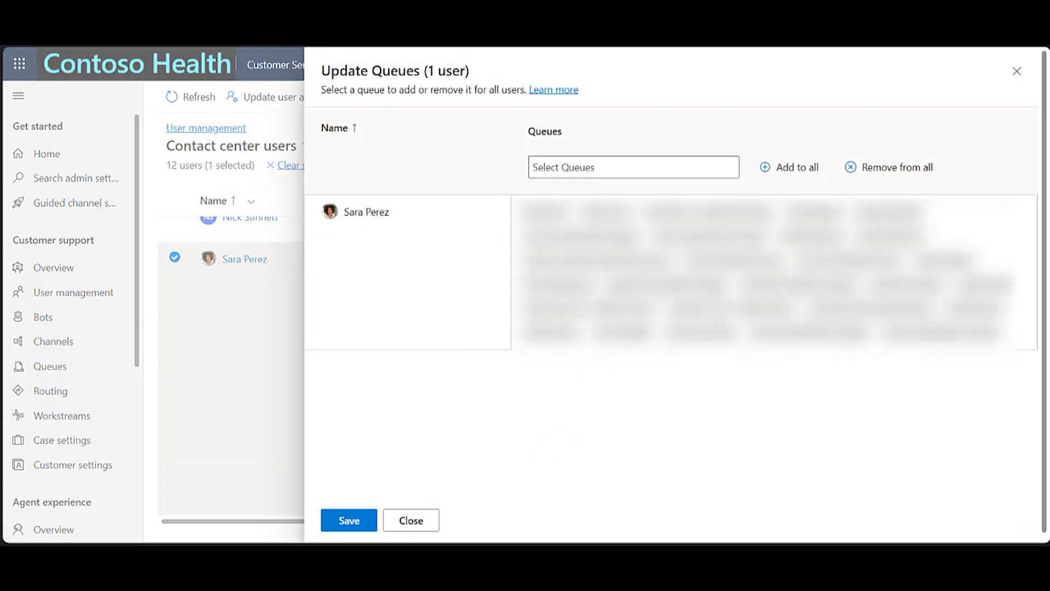
pyautogui.click(587, 168)
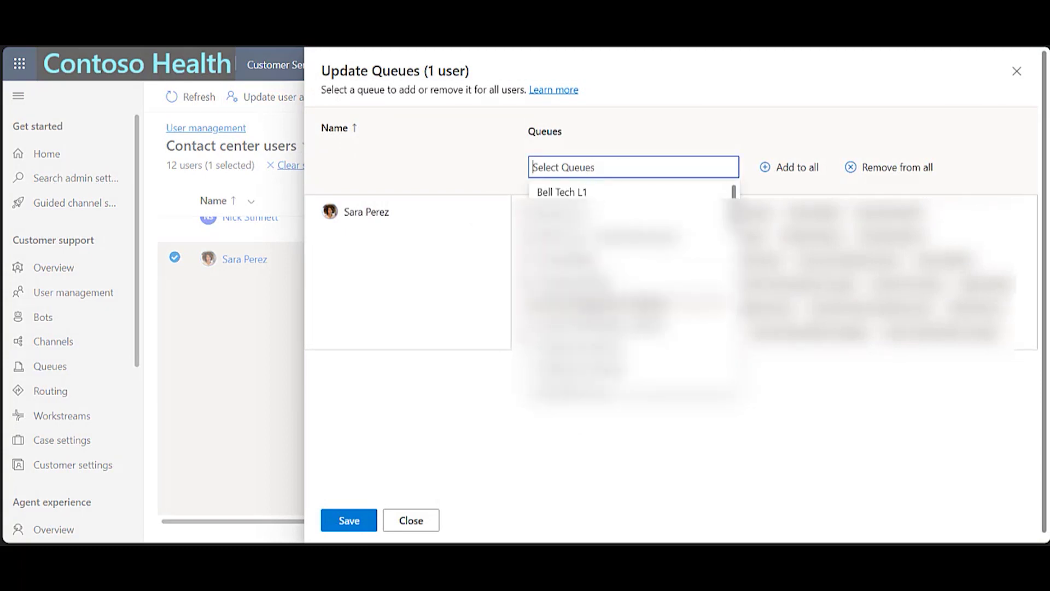
pyautogui.press('Return')
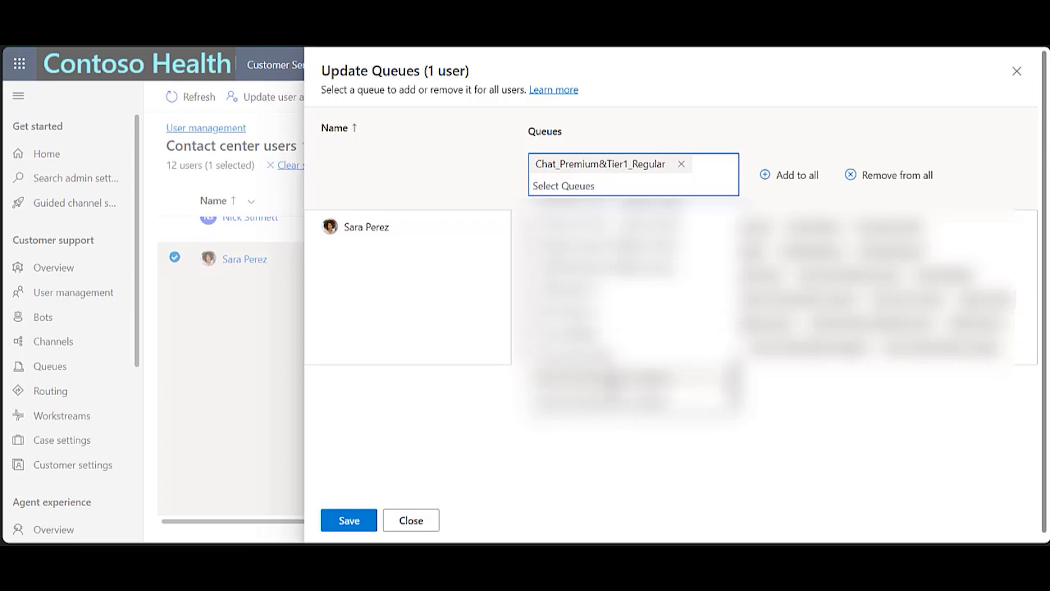
pyautogui.press('Return')
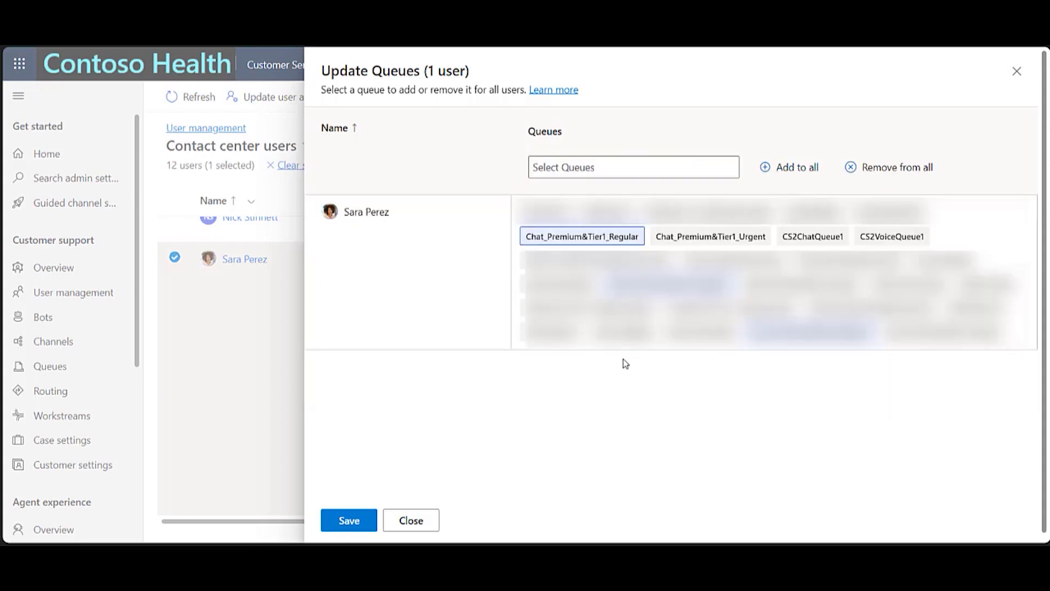
pyautogui.press('Escape')
pyautogui.click(175, 257)
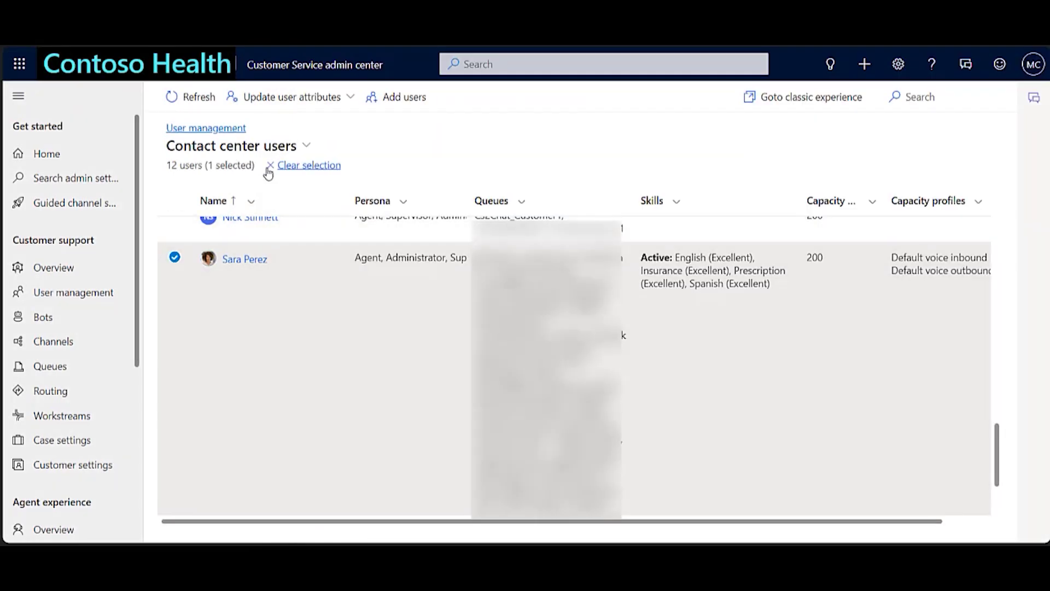
pyautogui.click(303, 104)
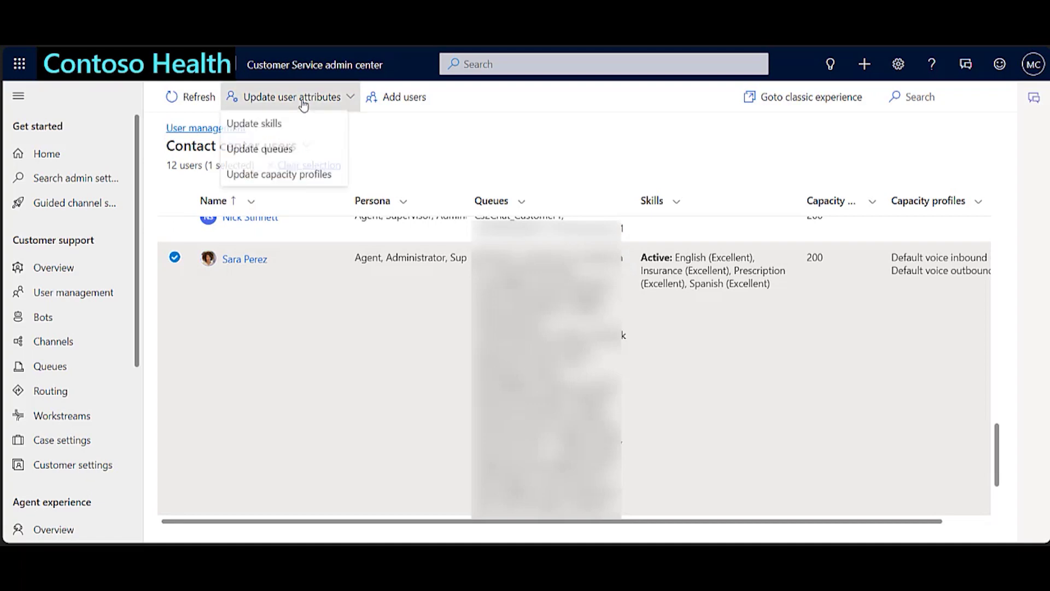
pyautogui.click(288, 176)
pyautogui.click(577, 179)
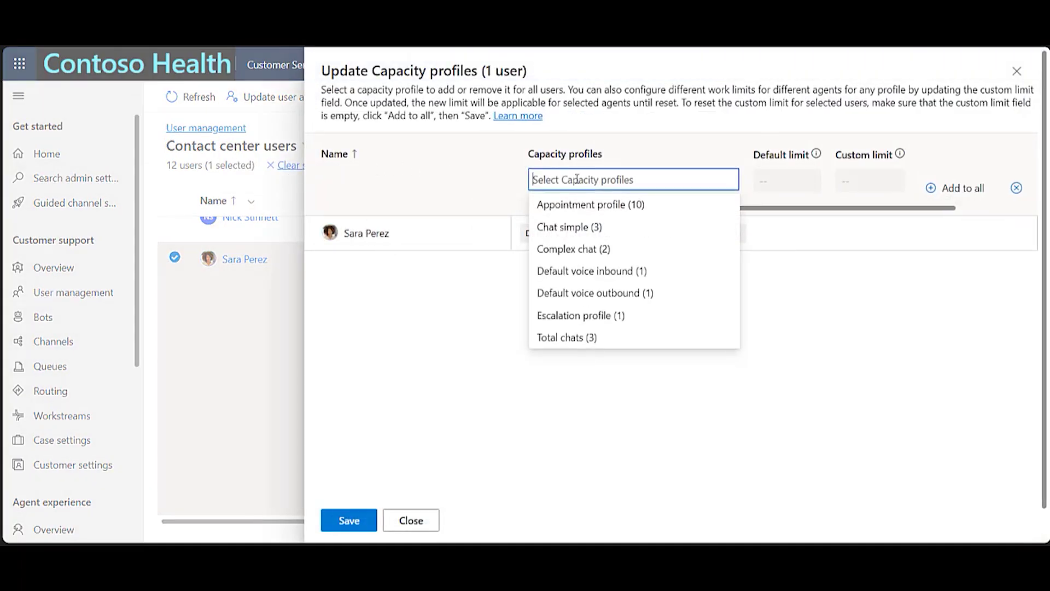
pyautogui.click(577, 228)
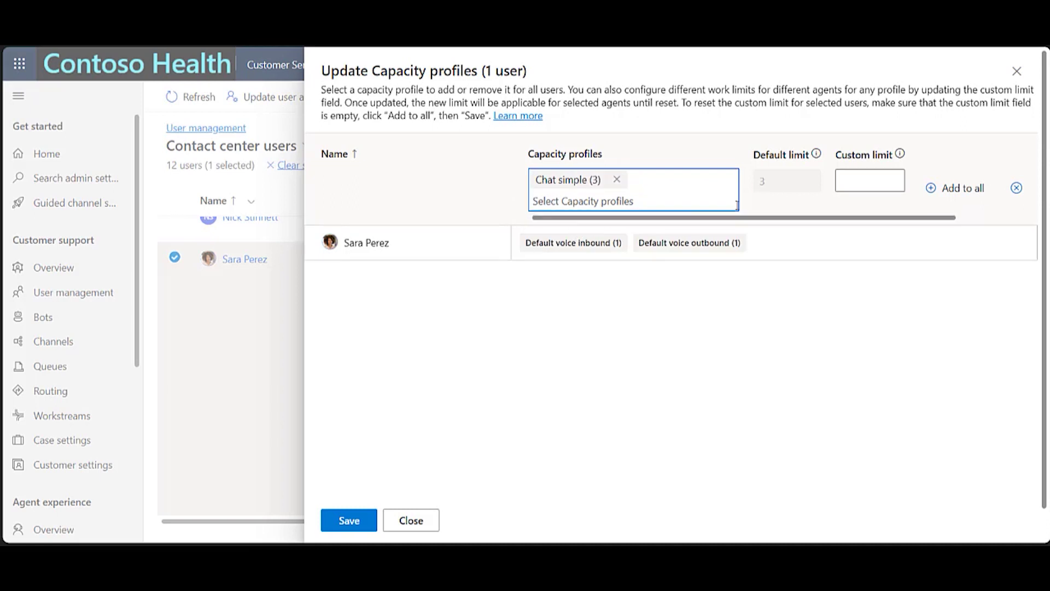
pyautogui.click(952, 190)
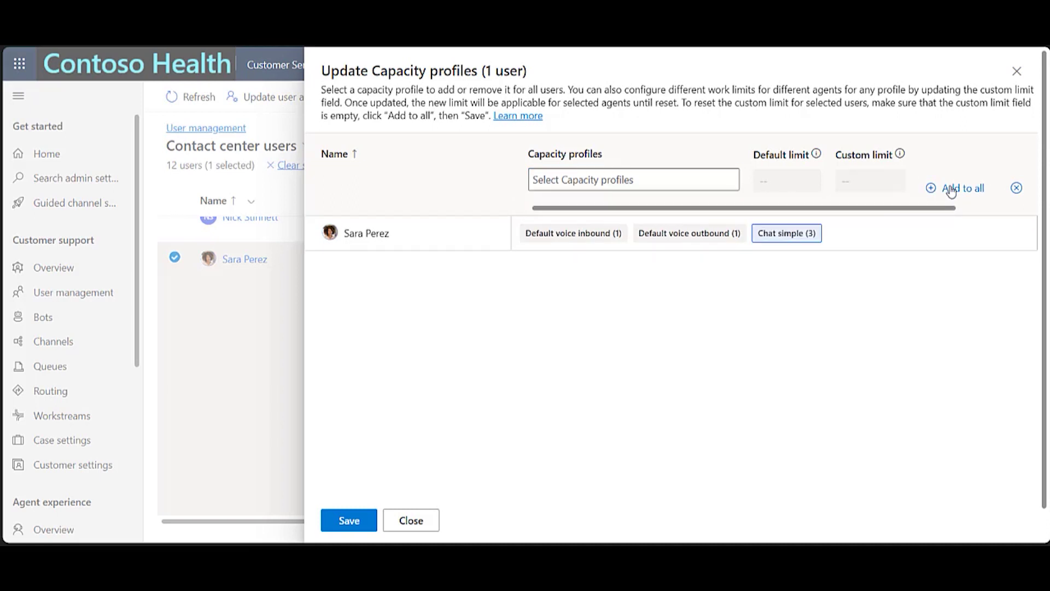